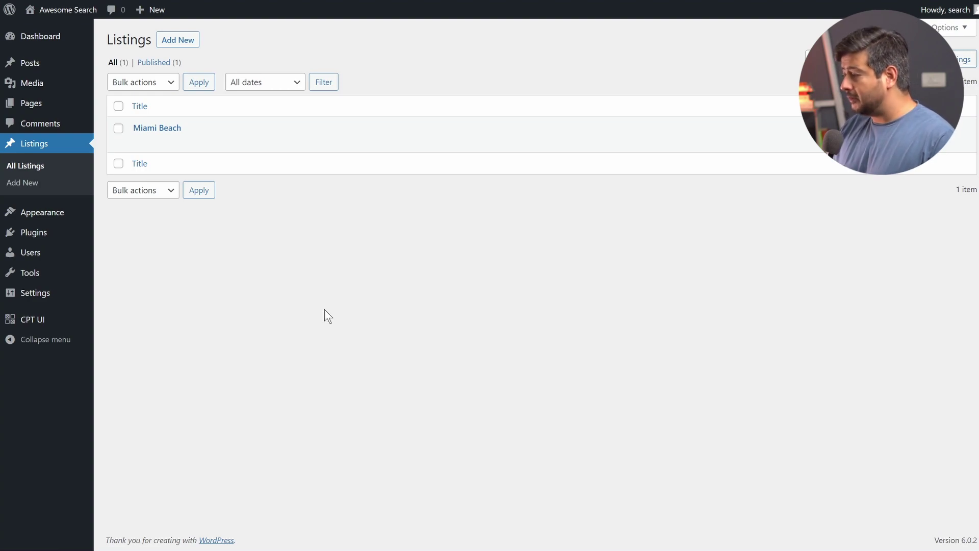
Switch to the browser tab showing the front-end 'miami' search
{"action": "key", "text": "ctrl+Tab"}
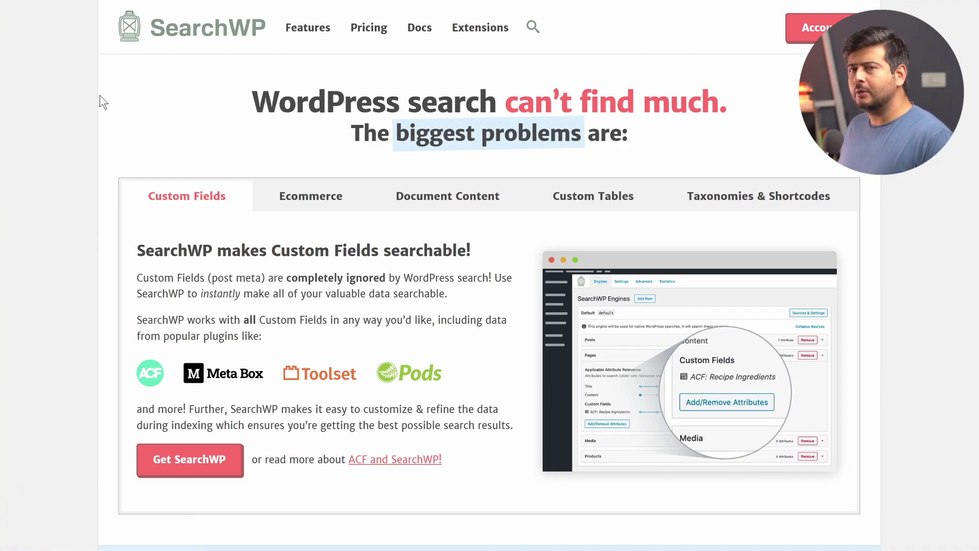
Read SearchWP's Ecommerce, Document Content, Custom Tables and Taxonomies & Shortcodes feature descriptions
{"action": "scroll", "coordinate": [81, 102], "scroll_direction": "down", "scroll_amount": 1}
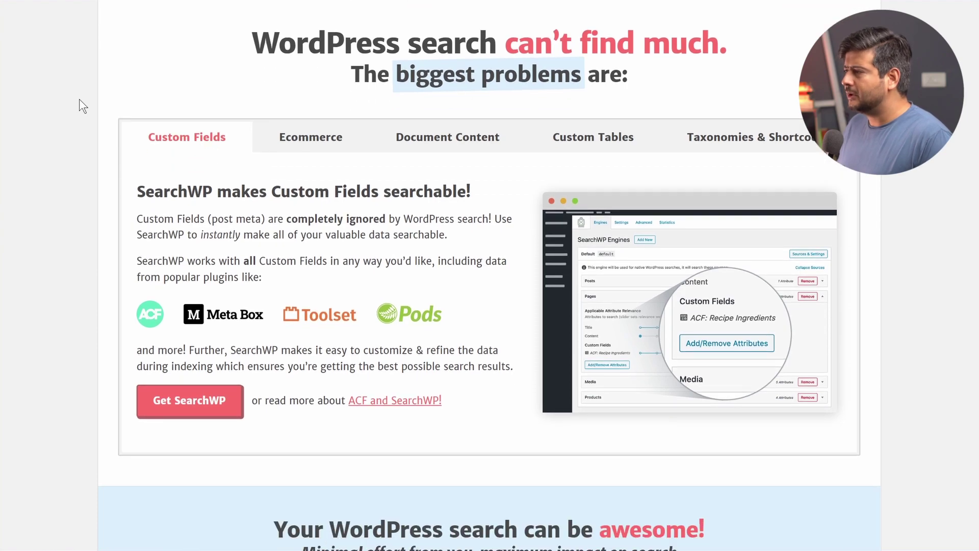
{"action": "scroll", "coordinate": [81, 102], "scroll_direction": "up", "scroll_amount": 1}
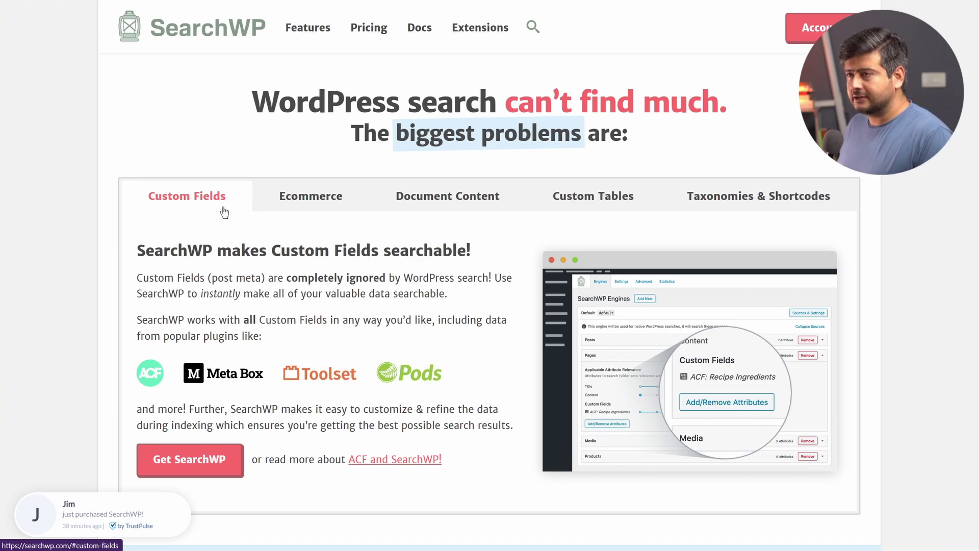
{"action": "left_click", "coordinate": [326, 196]}
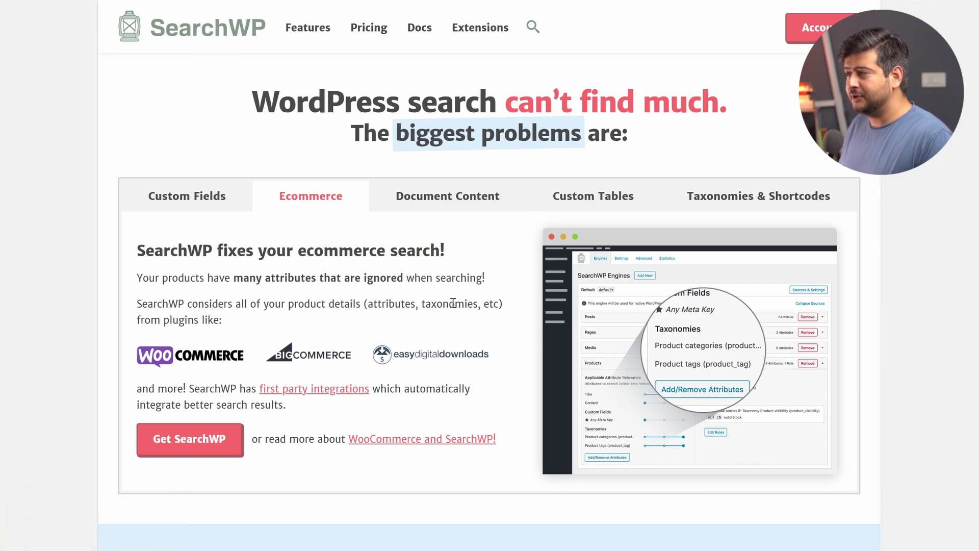
{"action": "left_click", "coordinate": [410, 196]}
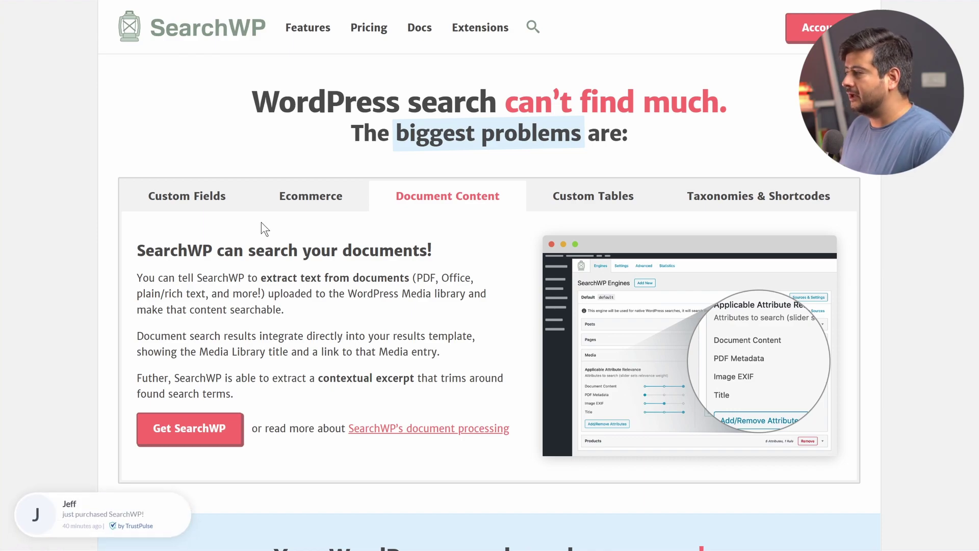
{"action": "left_click", "coordinate": [558, 196]}
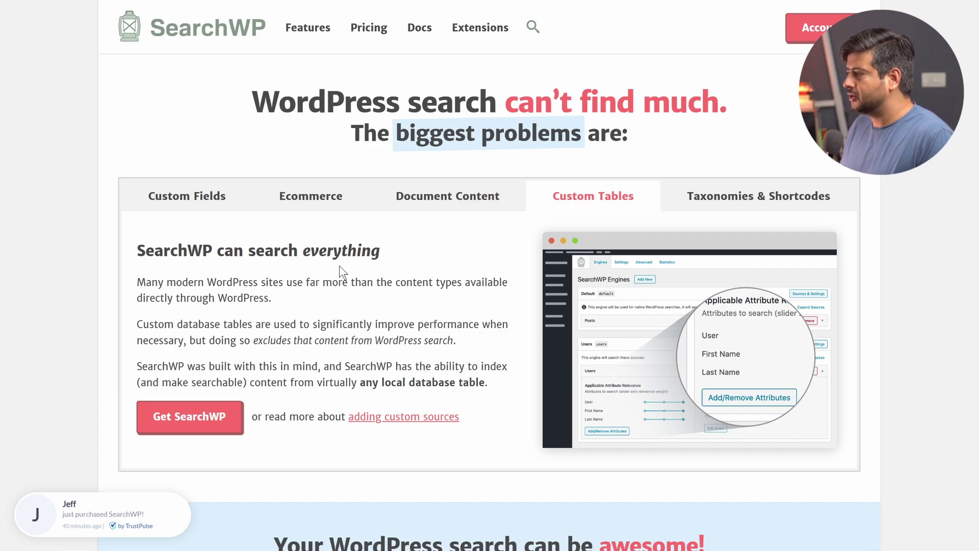
{"action": "left_click", "coordinate": [742, 206]}
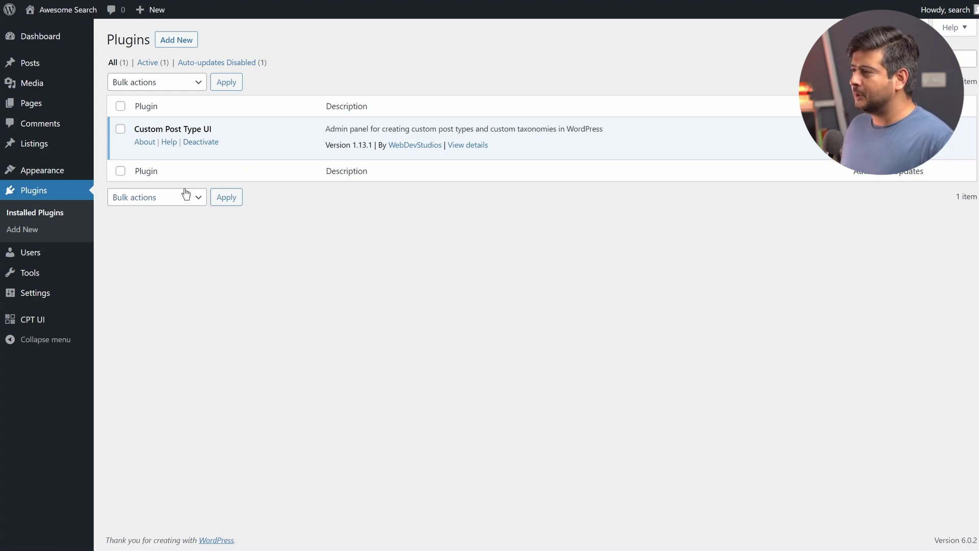
Upload searchwp-4.2.5.zip as a new plugin, install it and activate SearchWP
{"action": "left_click", "coordinate": [185, 43]}
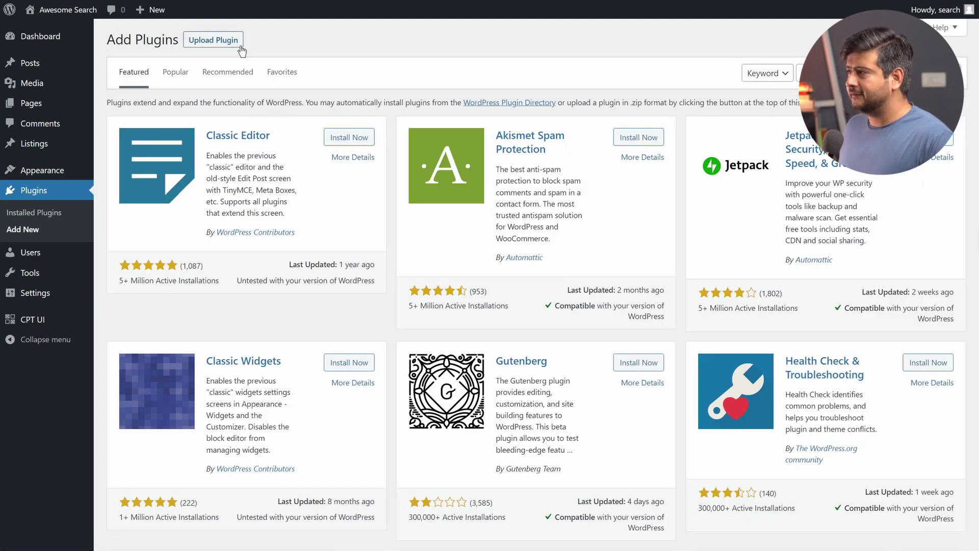
{"action": "left_click", "coordinate": [231, 46]}
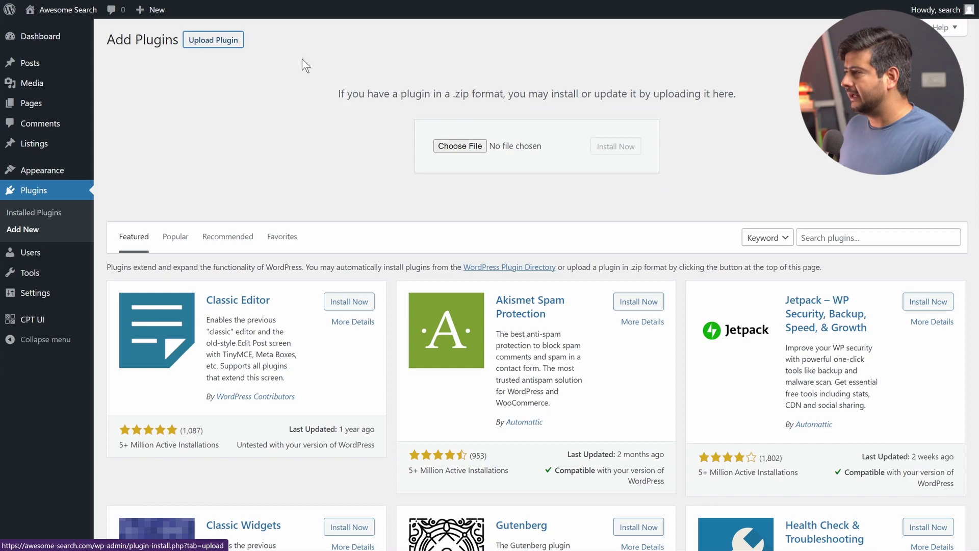
{"action": "left_click_drag", "start_coordinate": [674, 189], "coordinate": [505, 151]}
{"action": "left_click", "coordinate": [631, 152]}
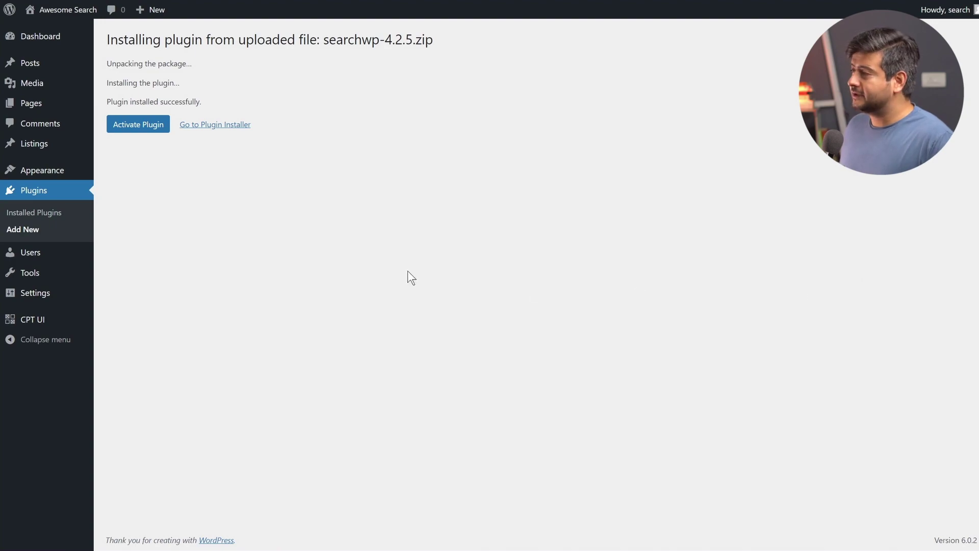
{"action": "left_click", "coordinate": [142, 125]}
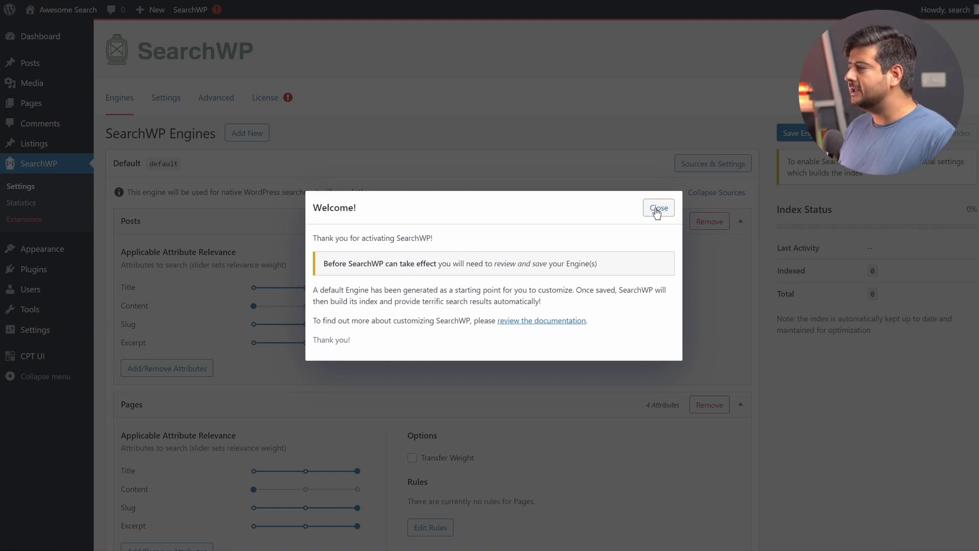
Dismiss the SearchWP welcome, check the licence is Active, and return to Engines
{"action": "left_click", "coordinate": [658, 208]}
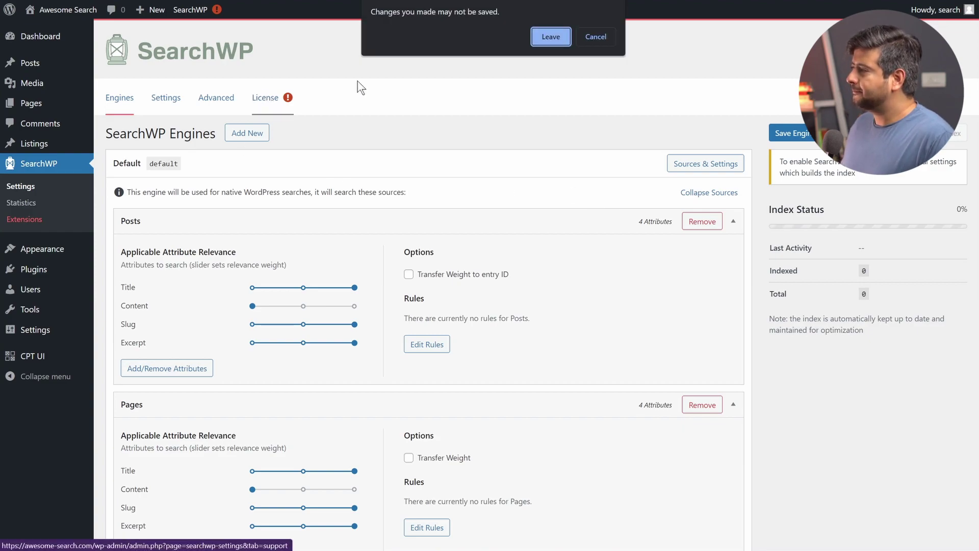
{"action": "left_click", "coordinate": [553, 38]}
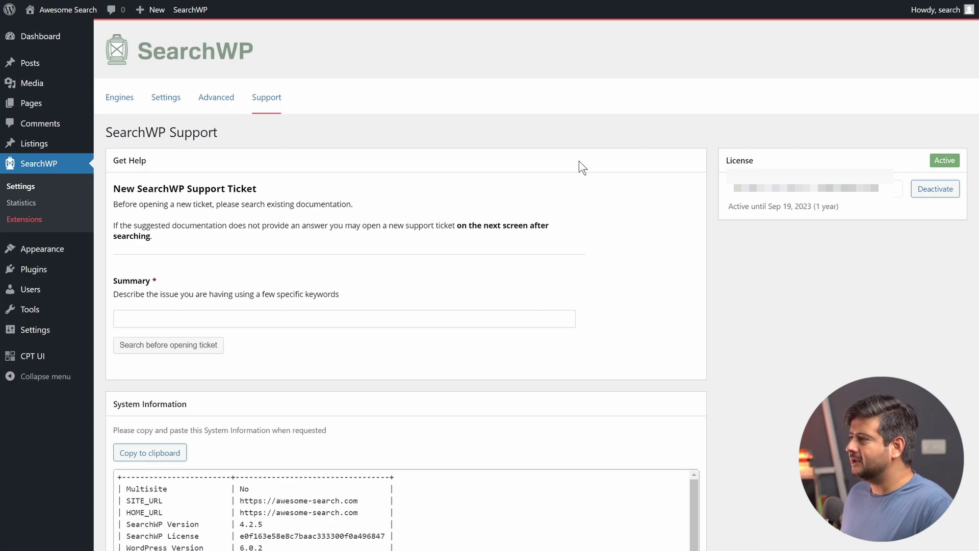
{"action": "left_click", "coordinate": [117, 100]}
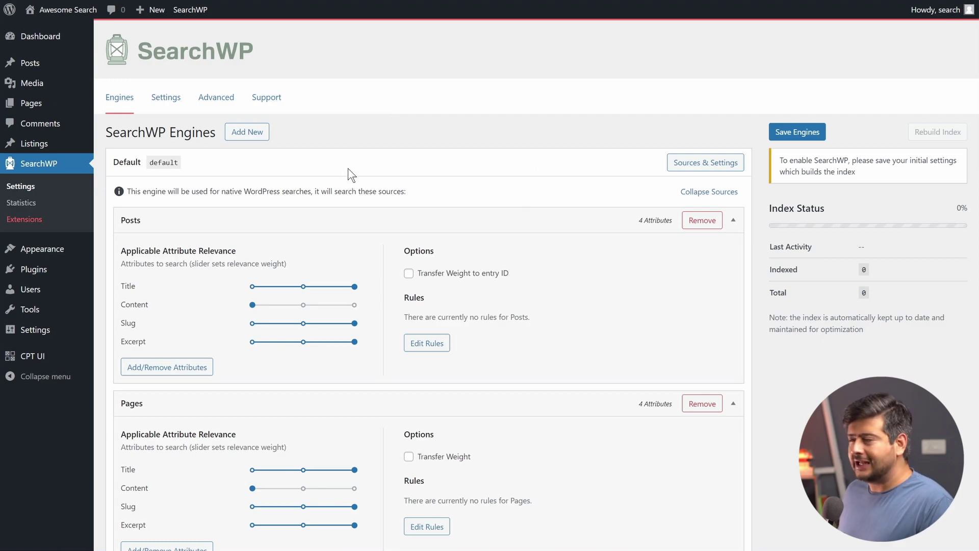
Collapse the Posts, Pages and Media sources and bring up the default engine's Sources & Settings
{"action": "left_click", "coordinate": [467, 220]}
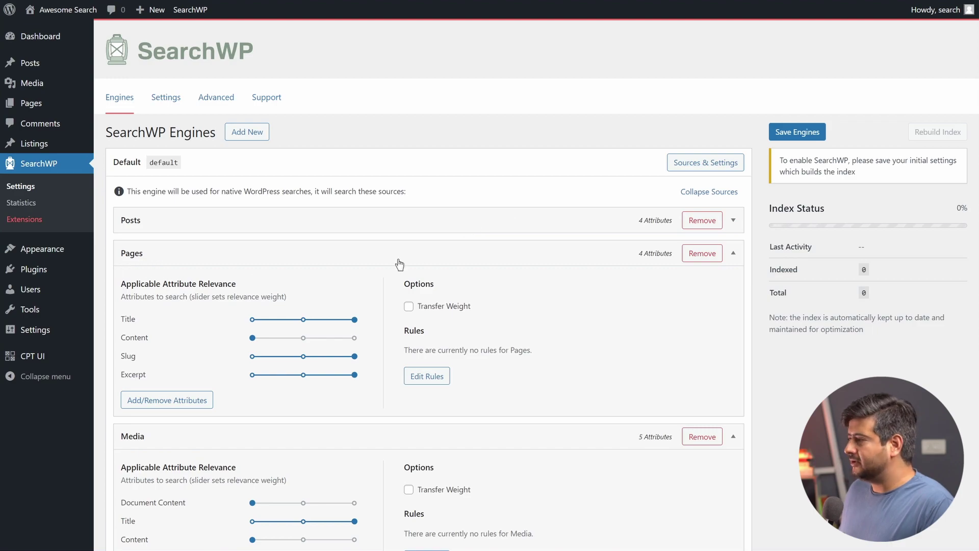
{"action": "left_click", "coordinate": [442, 255]}
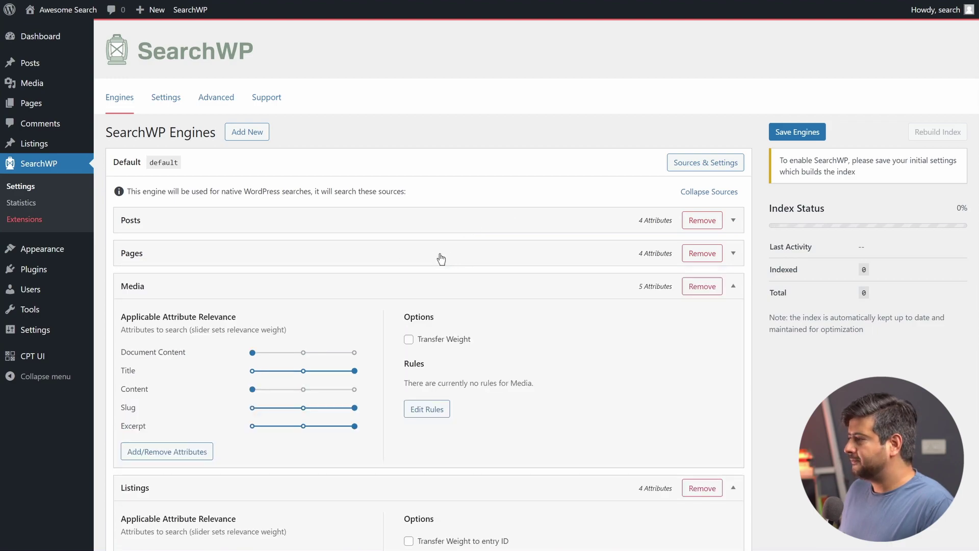
{"action": "left_click", "coordinate": [365, 284]}
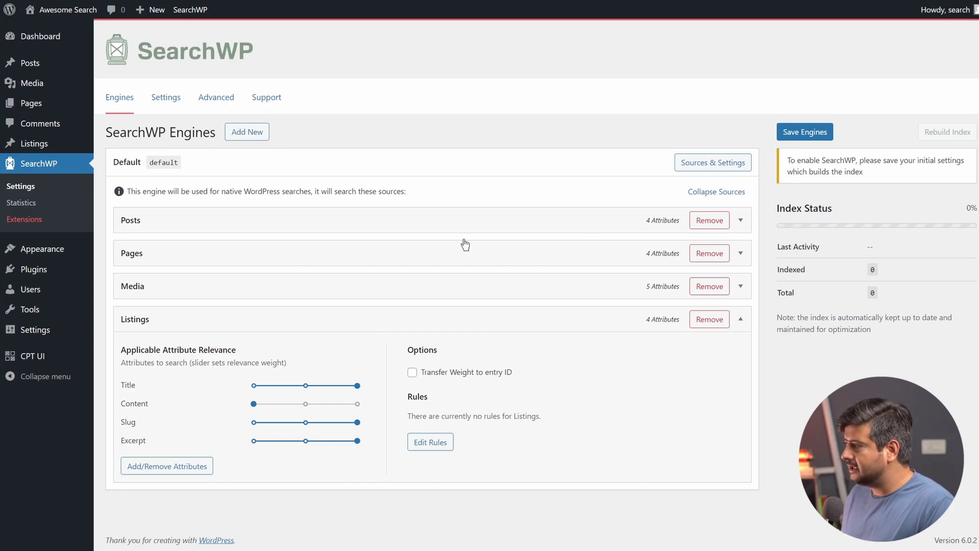
{"action": "left_click", "coordinate": [707, 165]}
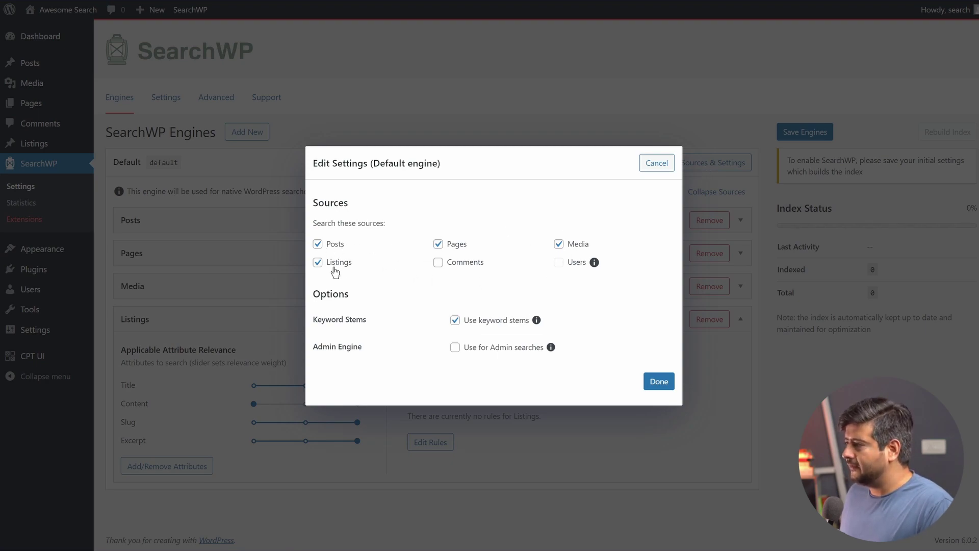
Untick then re-tick Listings as a default engine source, confirming with Done
{"action": "left_click", "coordinate": [318, 263]}
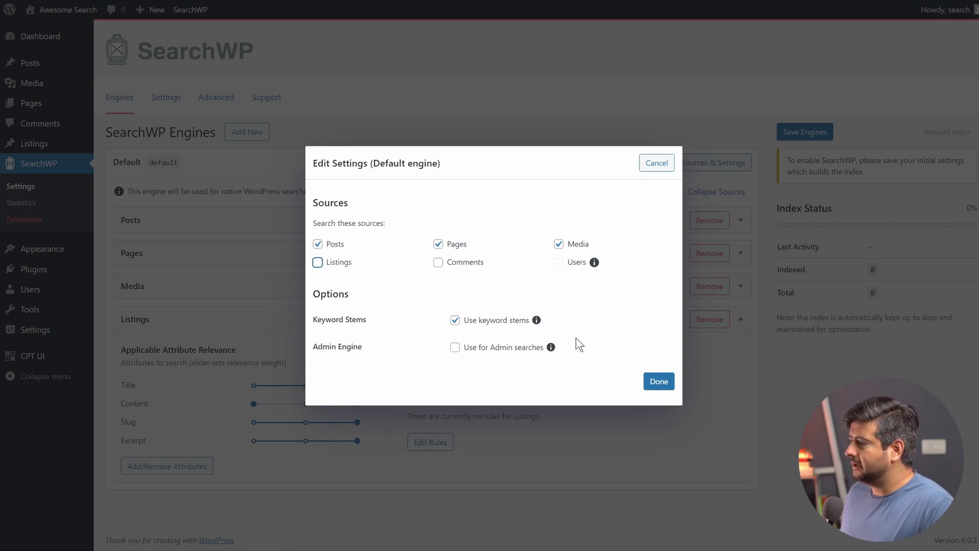
{"action": "left_click", "coordinate": [652, 381]}
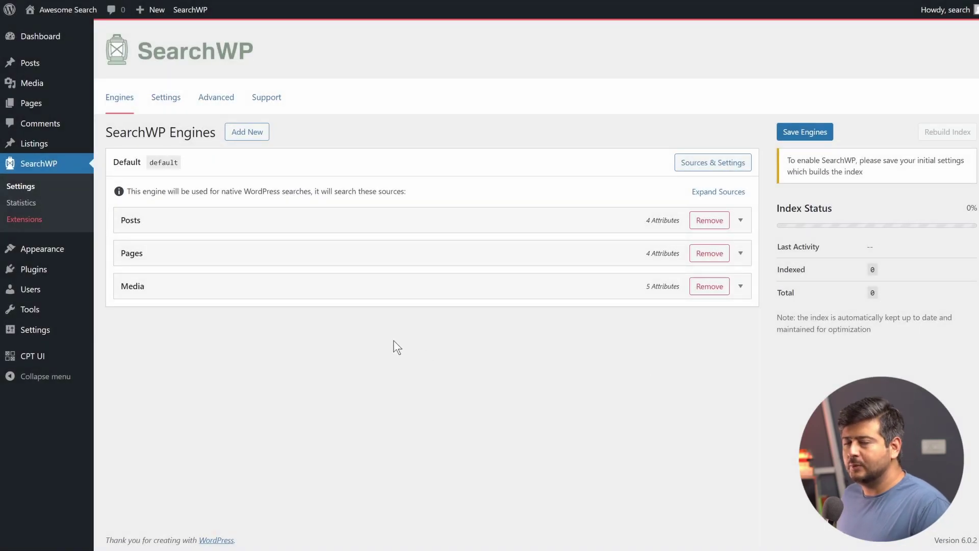
{"action": "left_click", "coordinate": [712, 166]}
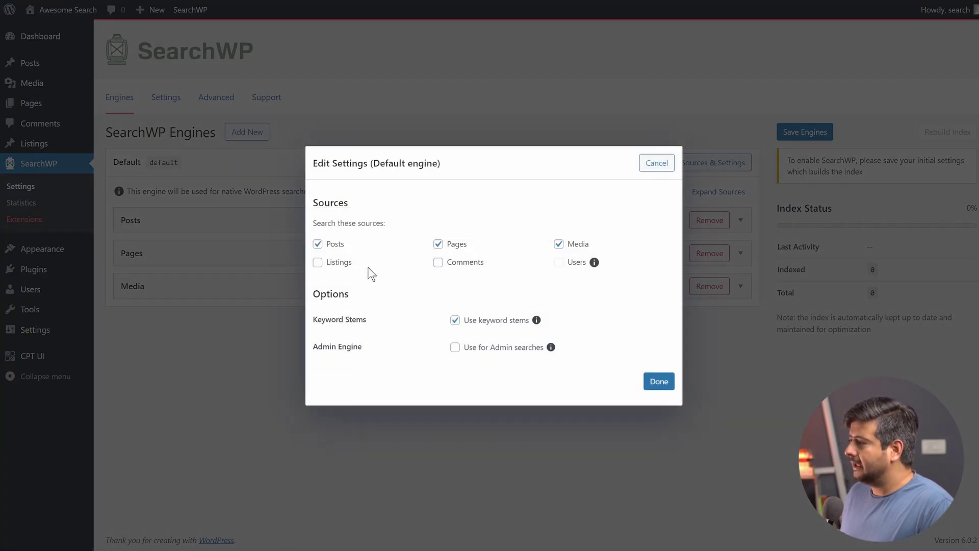
{"action": "left_click", "coordinate": [339, 263]}
{"action": "left_click", "coordinate": [654, 381]}
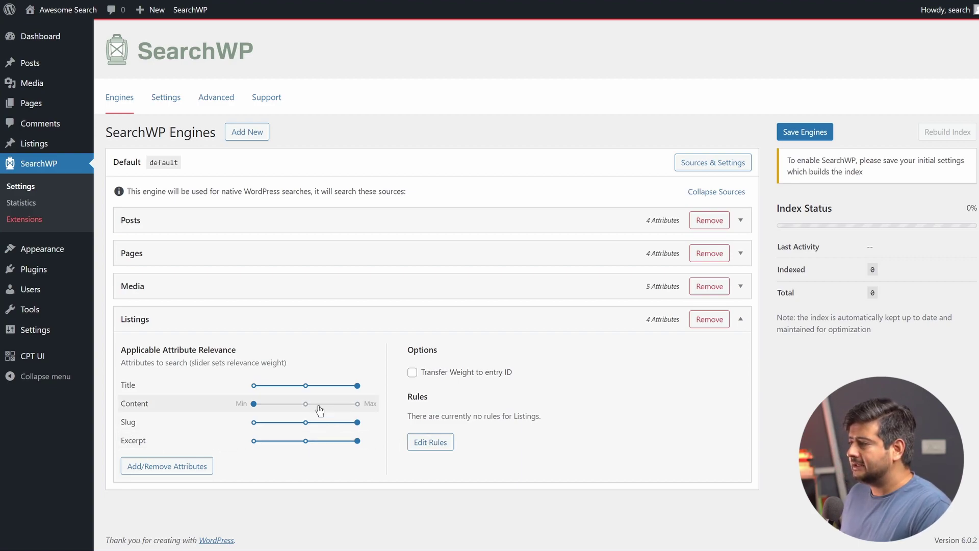
Set the Listings Content weight to maximum and the Slug and Excerpt weights to minimum
{"action": "left_click", "coordinate": [356, 403]}
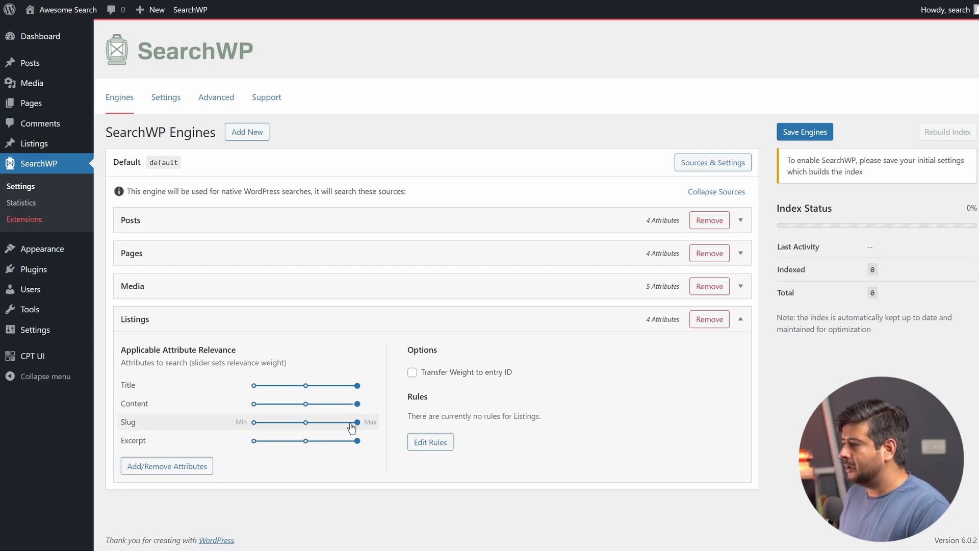
{"action": "left_click_drag", "start_coordinate": [356, 422], "coordinate": [255, 426]}
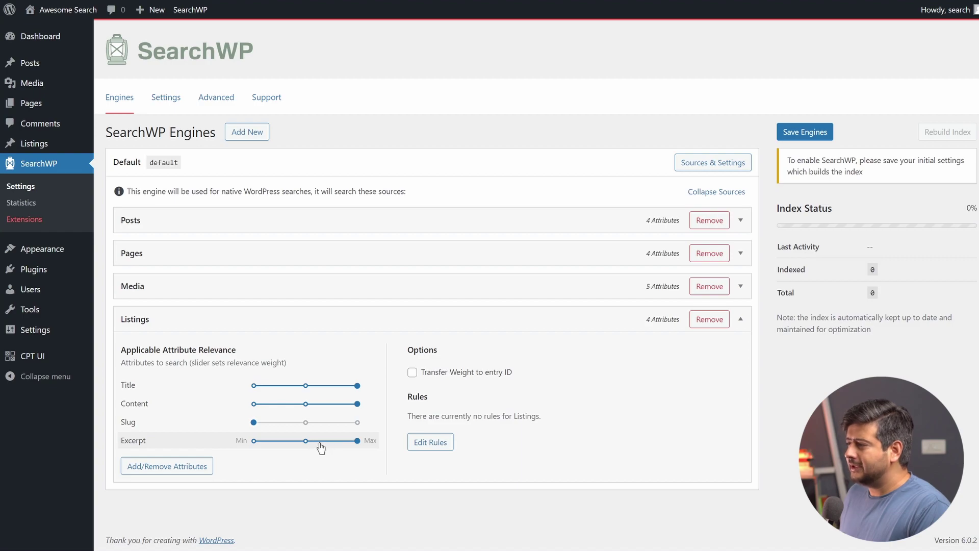
{"action": "left_click", "coordinate": [254, 442]}
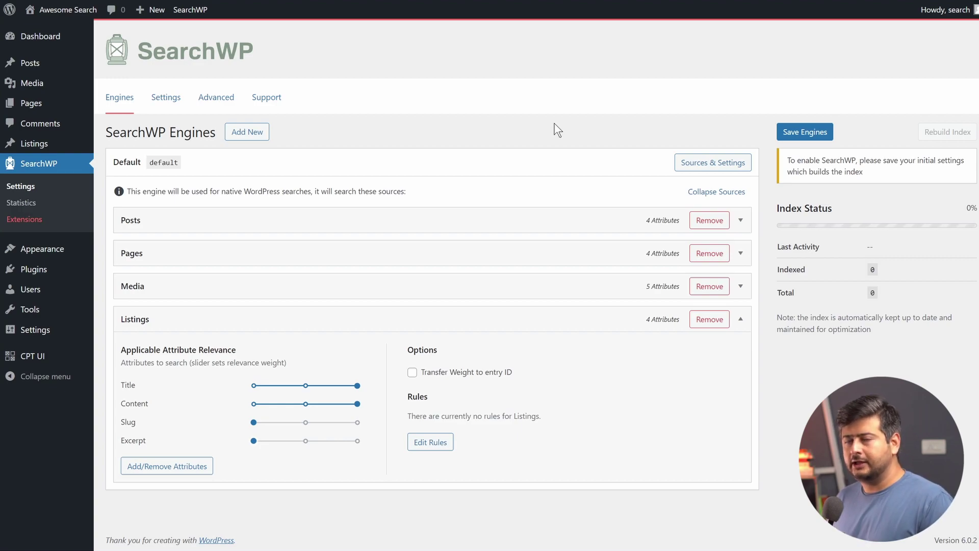
Save the engines so the index builds to 100%, keeping the Slug weight at minimum
{"action": "left_click", "coordinate": [787, 132]}
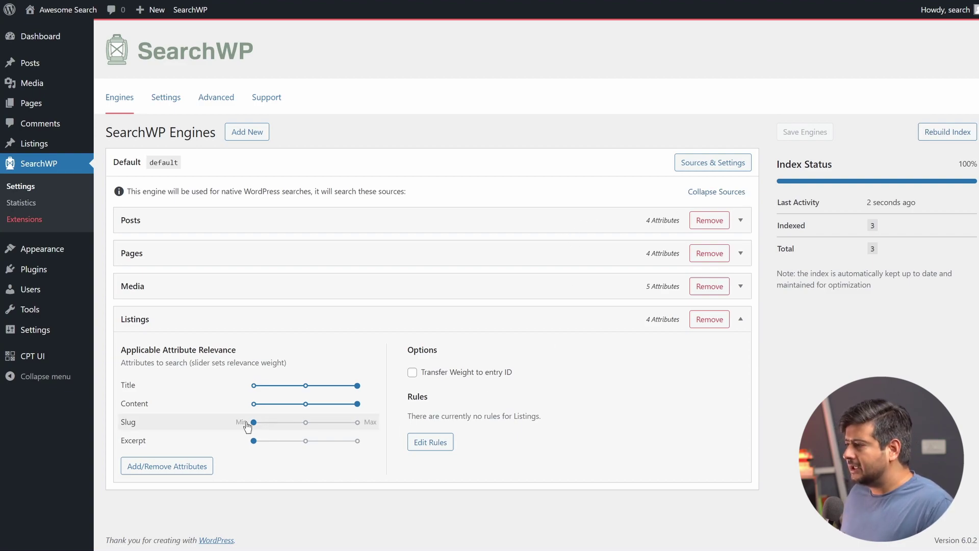
{"action": "left_click_drag", "start_coordinate": [253, 422], "coordinate": [306, 426]}
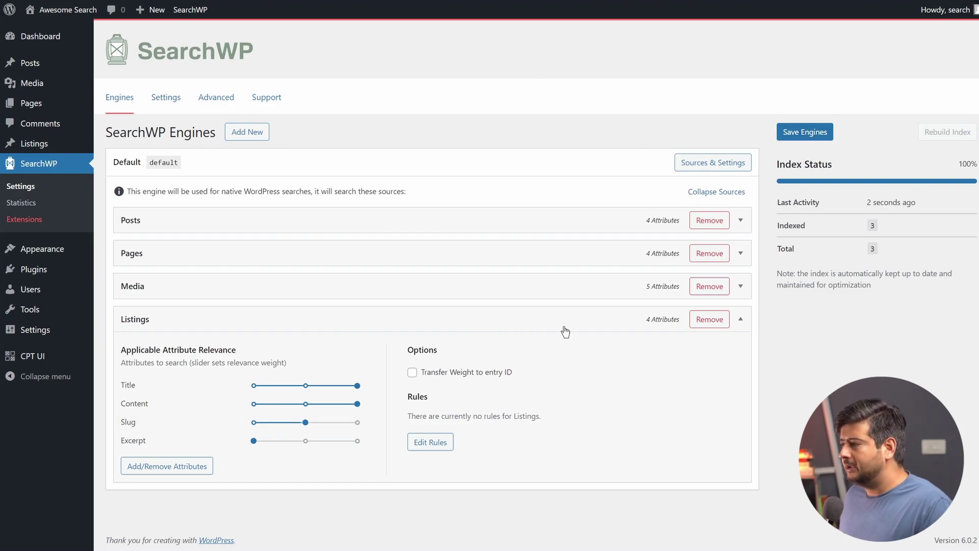
{"action": "left_click", "coordinate": [255, 425]}
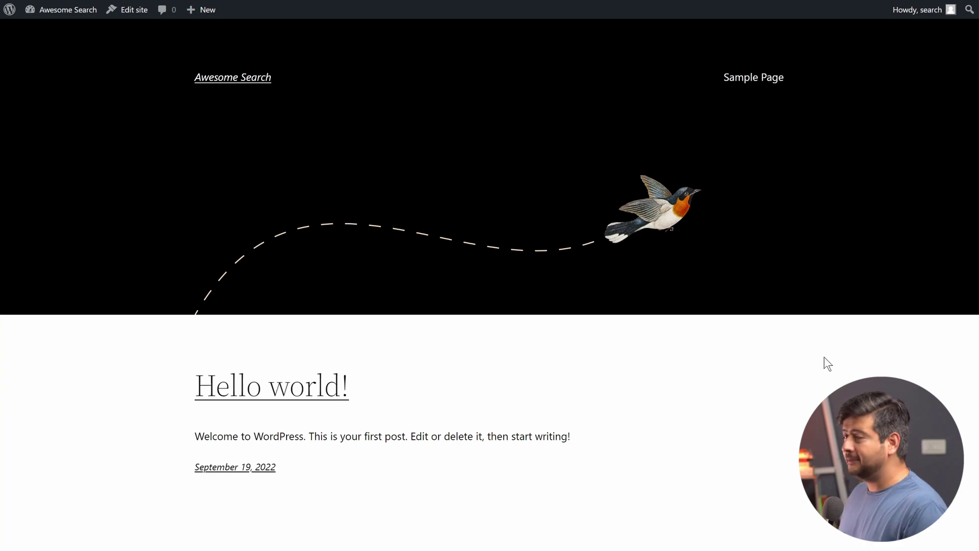
Search the site front end for 'miami' from the admin-bar search field
{"action": "left_click", "coordinate": [968, 10]}
{"action": "type", "text": "mia"}
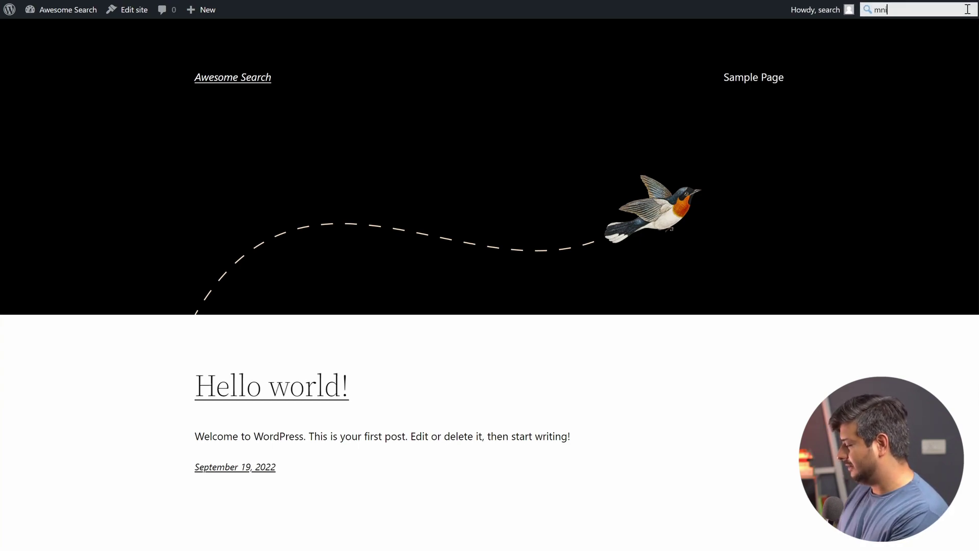
{"action": "type", "text": "mi"}
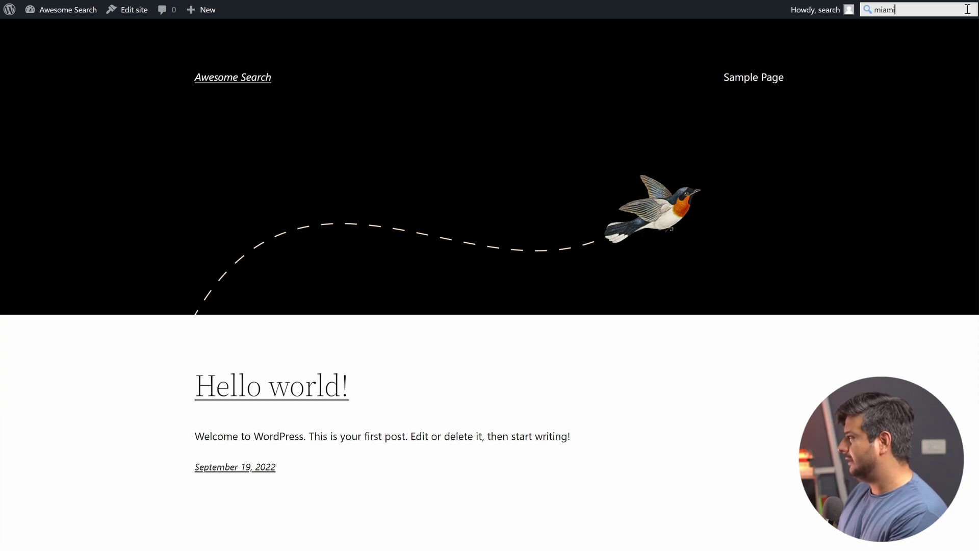
{"action": "key", "text": "Return"}
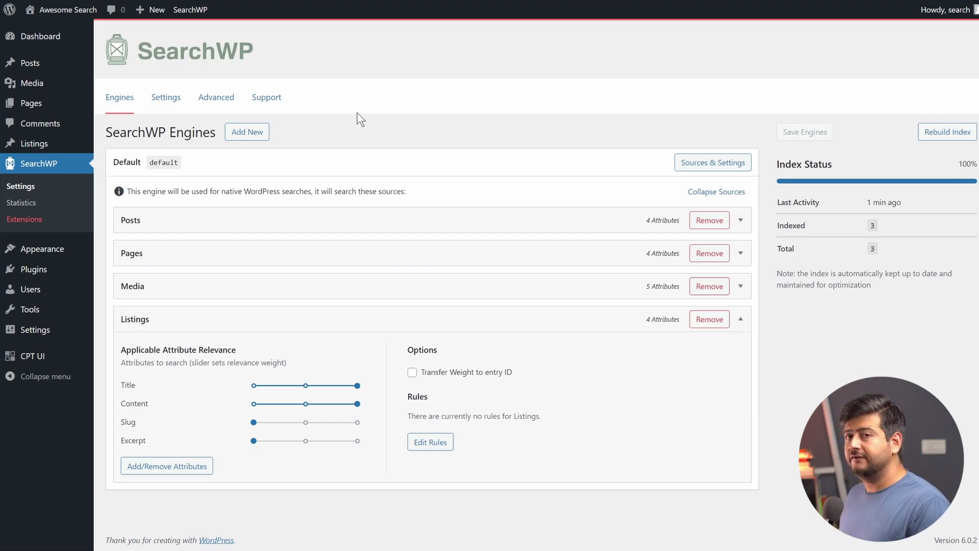
Open SearchWP's Advanced tab and scroll through its Actions & Settings options
{"action": "left_click", "coordinate": [220, 100]}
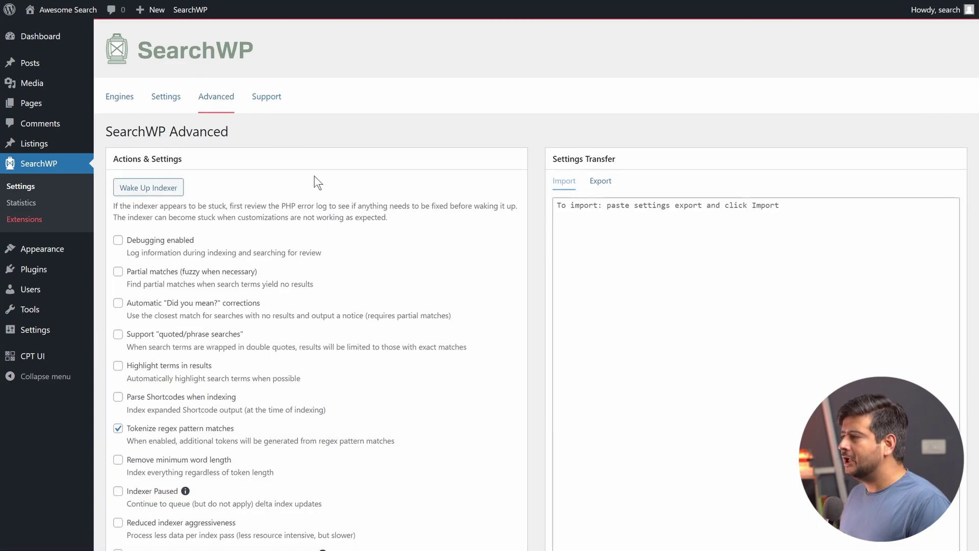
{"action": "scroll", "coordinate": [314, 175], "scroll_direction": "down", "scroll_amount": 1}
{"action": "scroll", "coordinate": [313, 175], "scroll_direction": "down", "scroll_amount": 1}
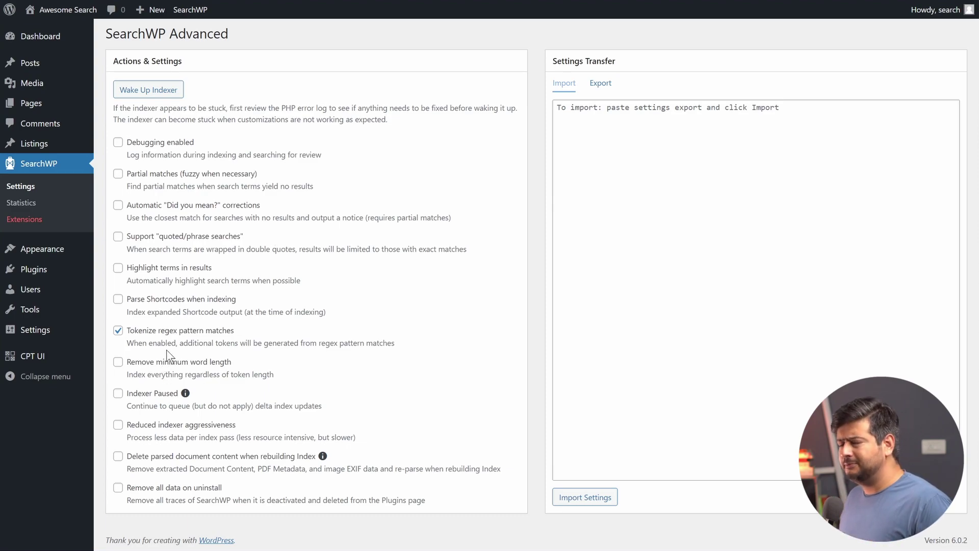
{"action": "scroll", "coordinate": [380, 337], "scroll_direction": "up", "scroll_amount": 2}
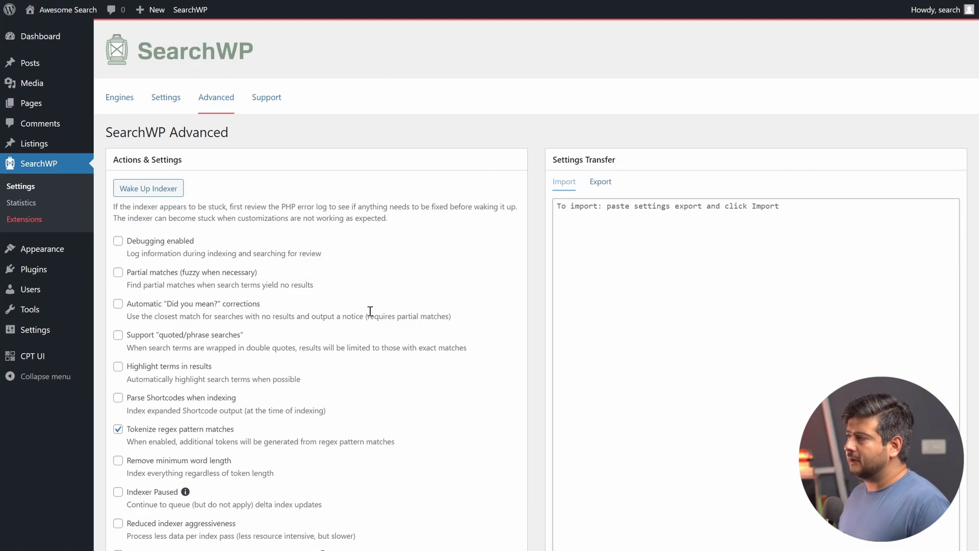
View SearchWP's stopwords and empty synonyms settings, then browse the Custom Fields and Ecommerce sections
{"action": "left_click", "coordinate": [153, 102]}
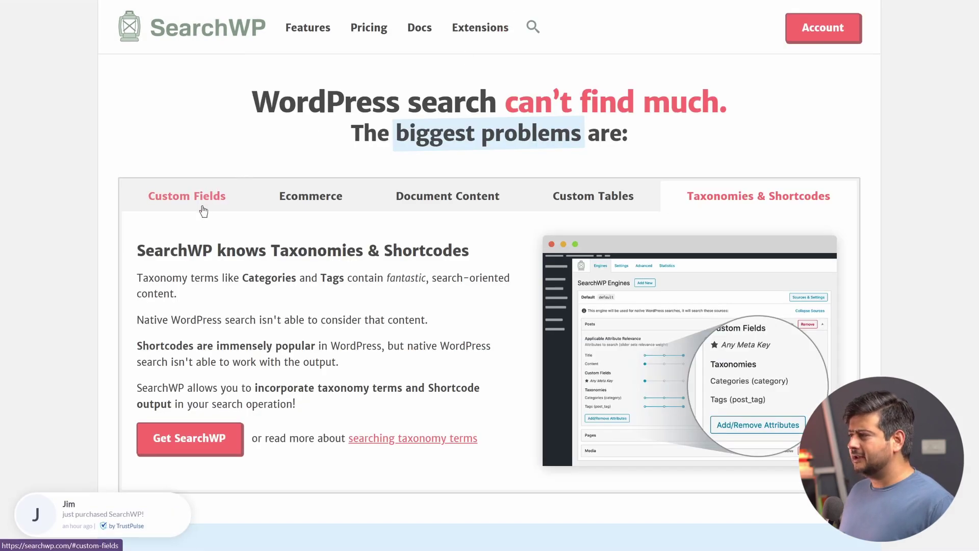
{"action": "left_click", "coordinate": [204, 202]}
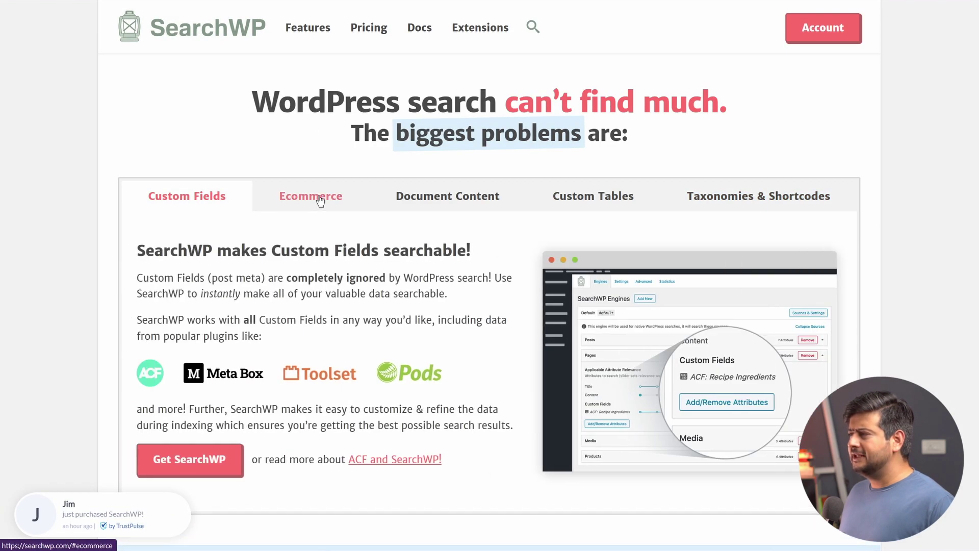
{"action": "left_click", "coordinate": [320, 200]}
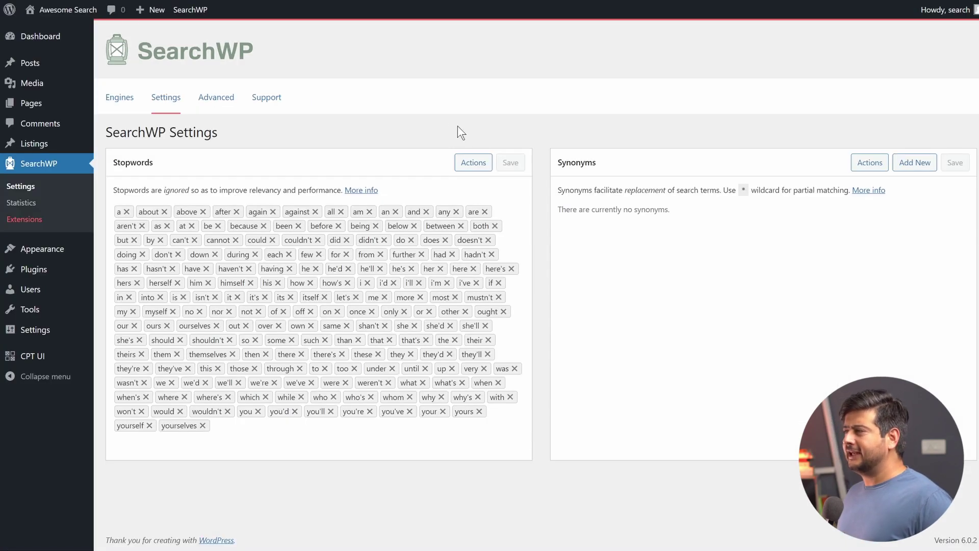
Return to the SearchWP Engines overview showing the default engine's Listings weights and 100% index
{"action": "left_click", "coordinate": [118, 97]}
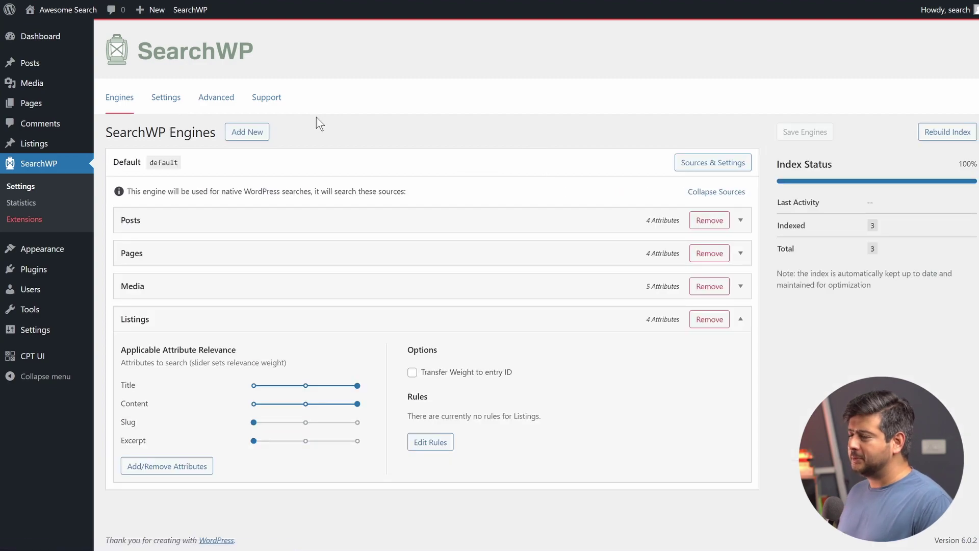